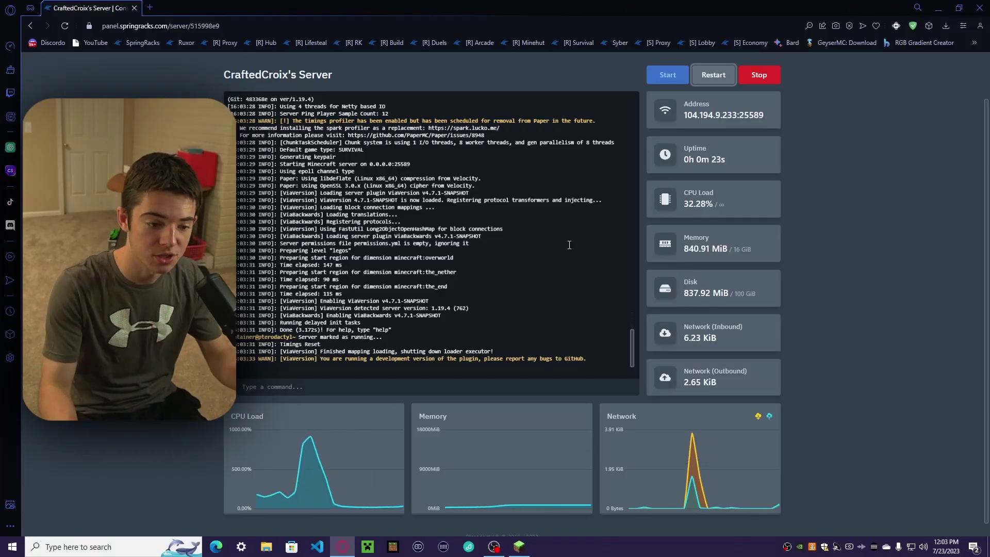
- Run 'version' in the server console; it reports Paper git-Paper-550 for Minecraft 1.19.4
click(280, 393)
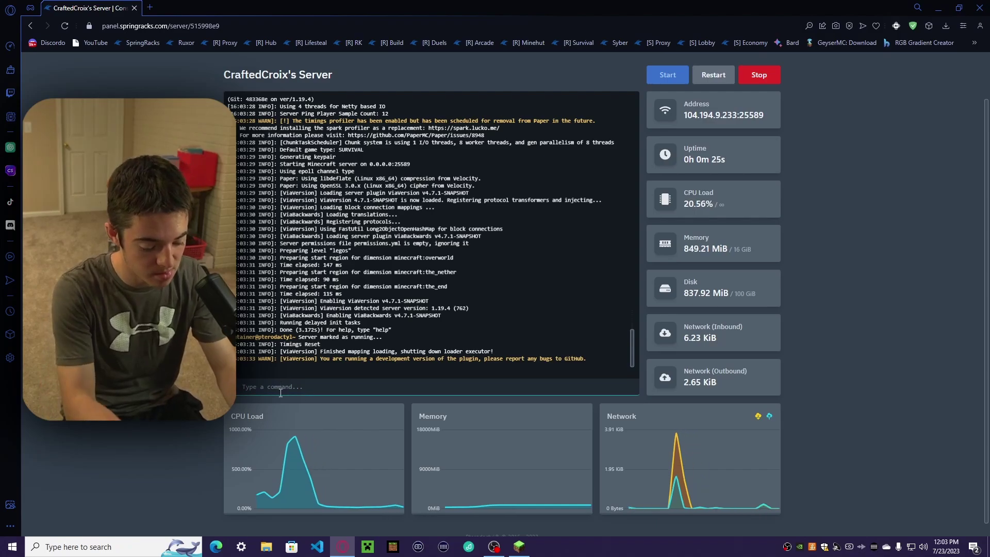
text(version)
key(Return)
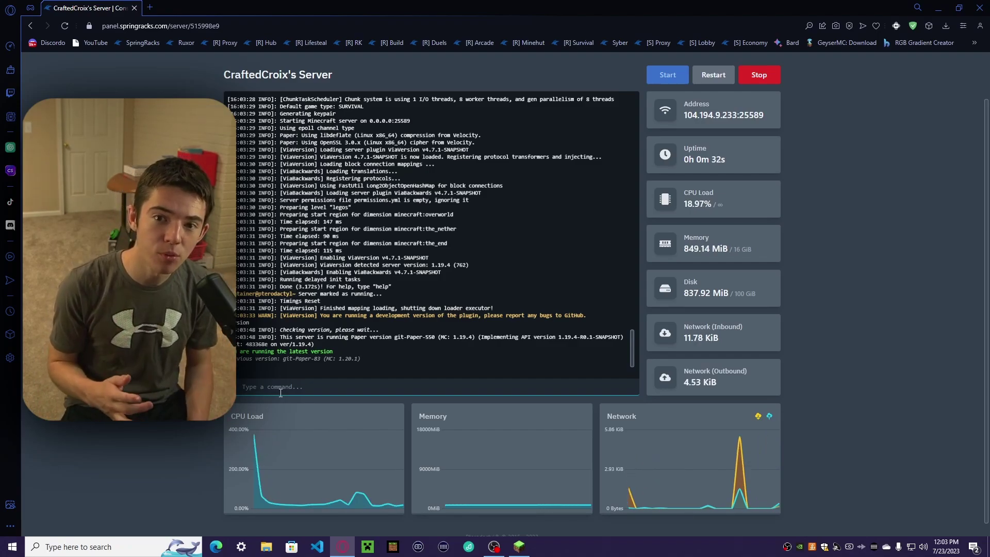
click(280, 393)
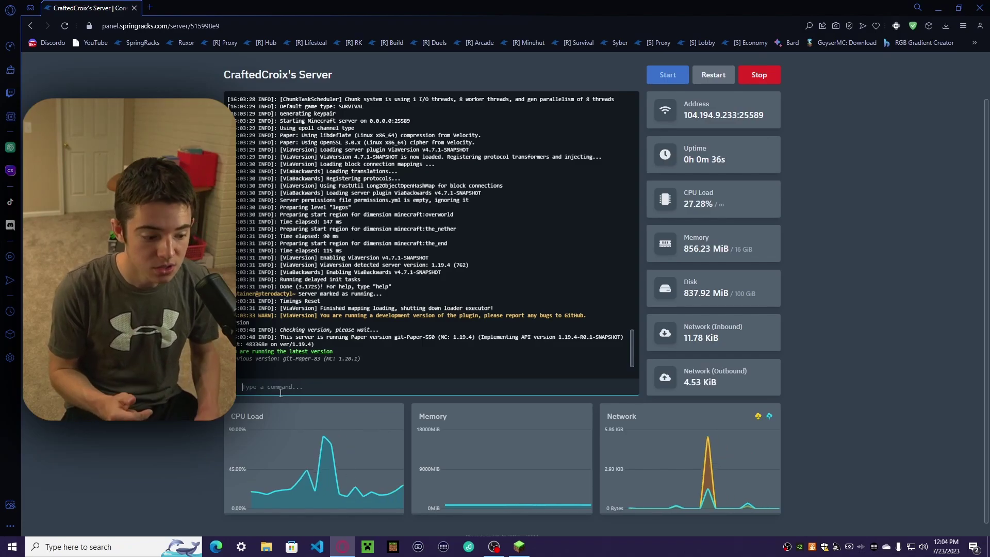
- Download the latest Paper 1.20.1 build, paper-1.20.1-95.jar, from papermc.io's Paper downloads page
key(ctrl+t)
text(paper)
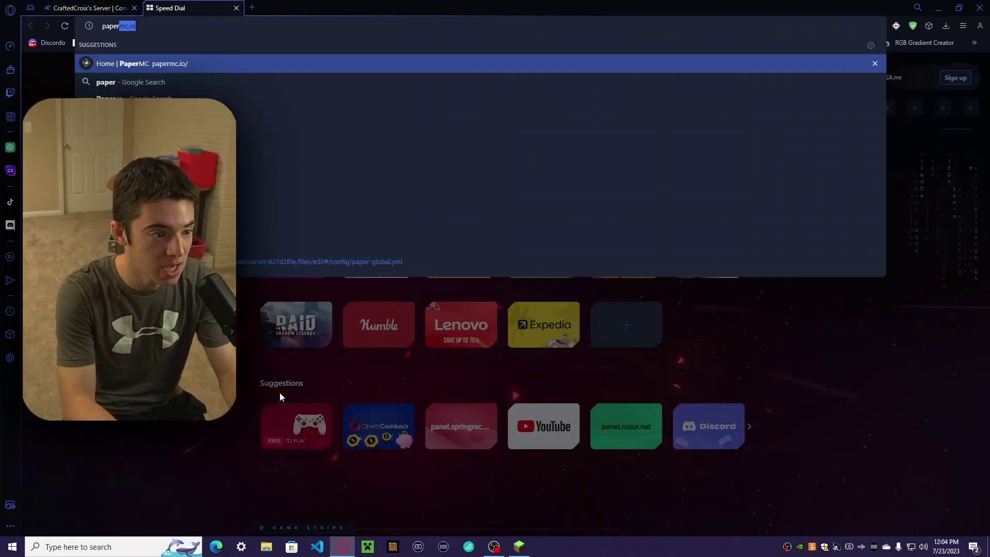
key(Return)
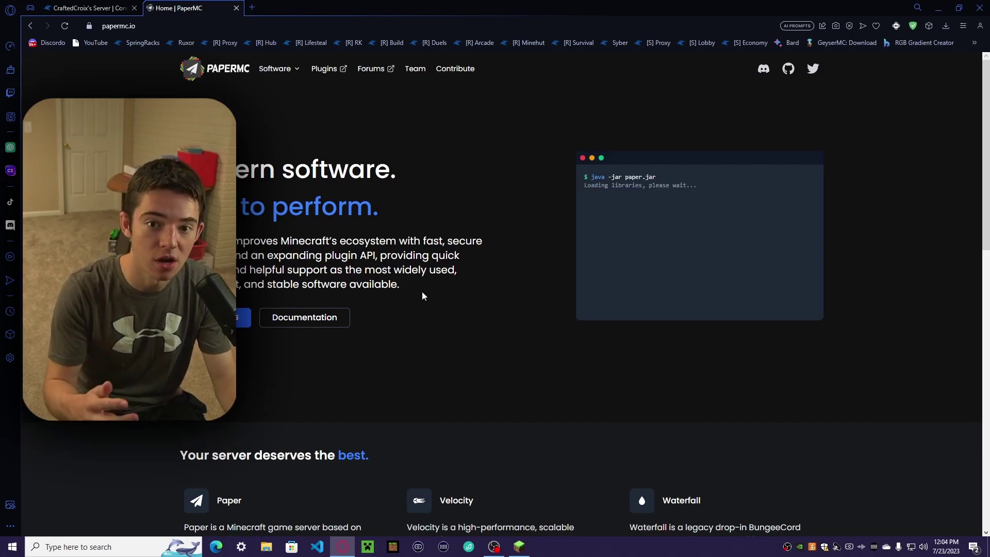
click(243, 317)
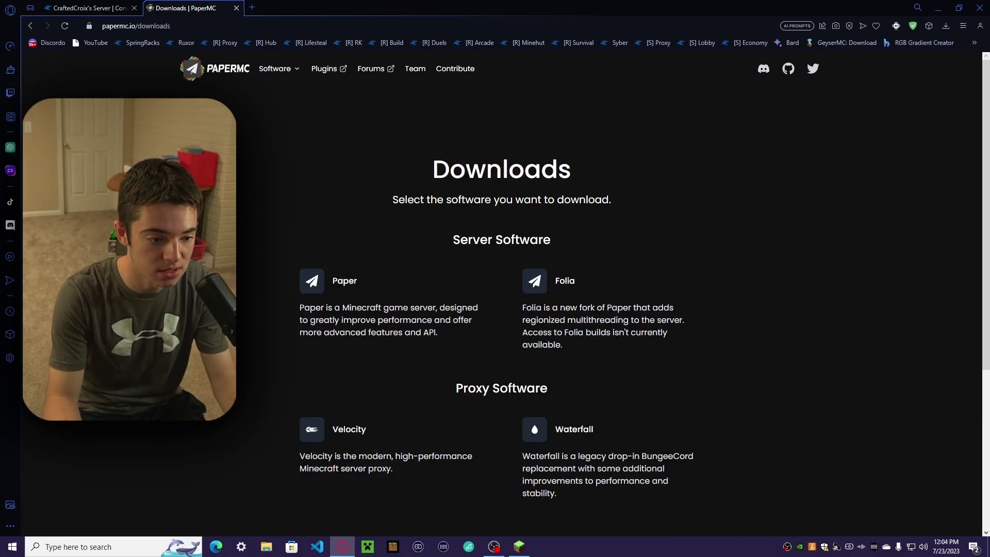
click(366, 298)
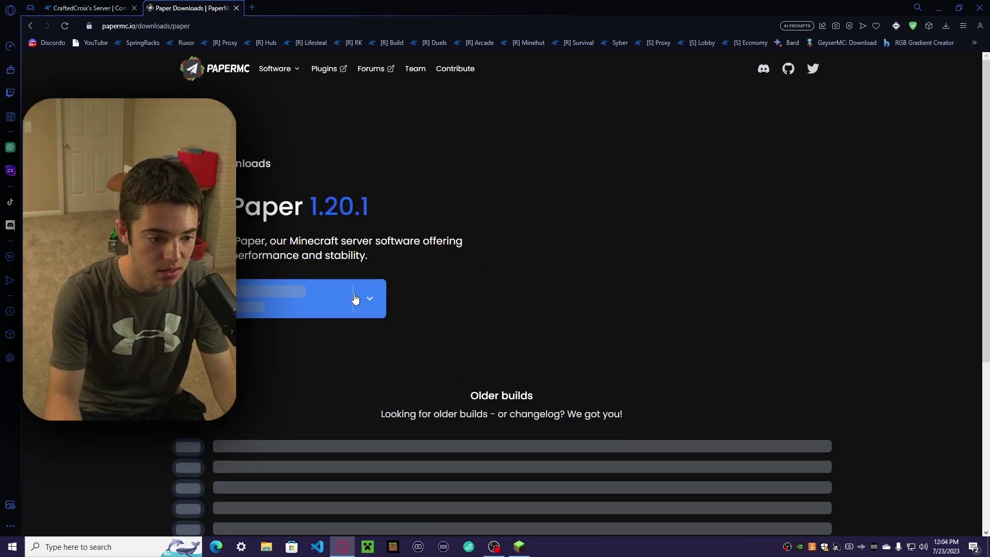
click(266, 314)
key(Return)
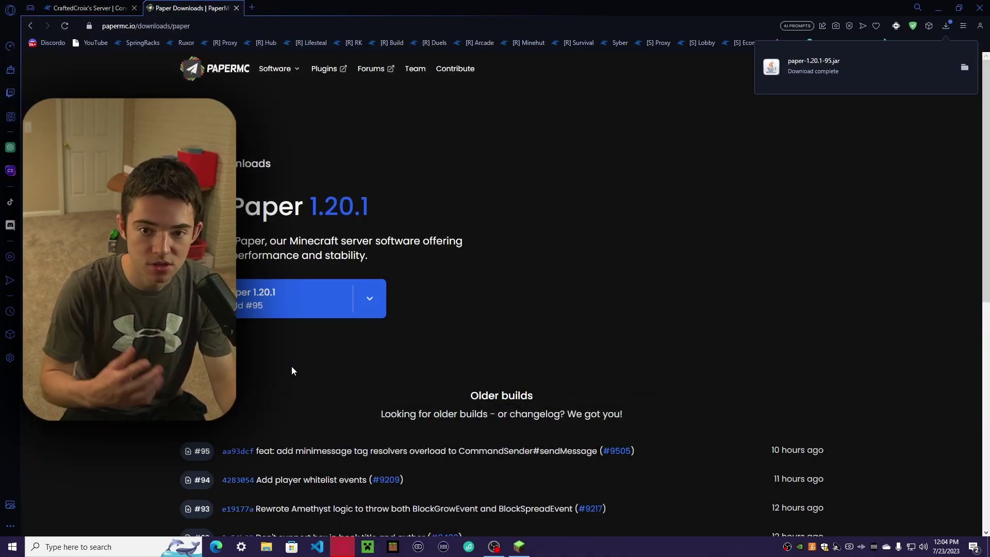
- Upload the downloaded paper-1.20.1-95.jar into the server's file manager
click(88, 8)
scroll(284, 94, up, 1)
click(284, 92)
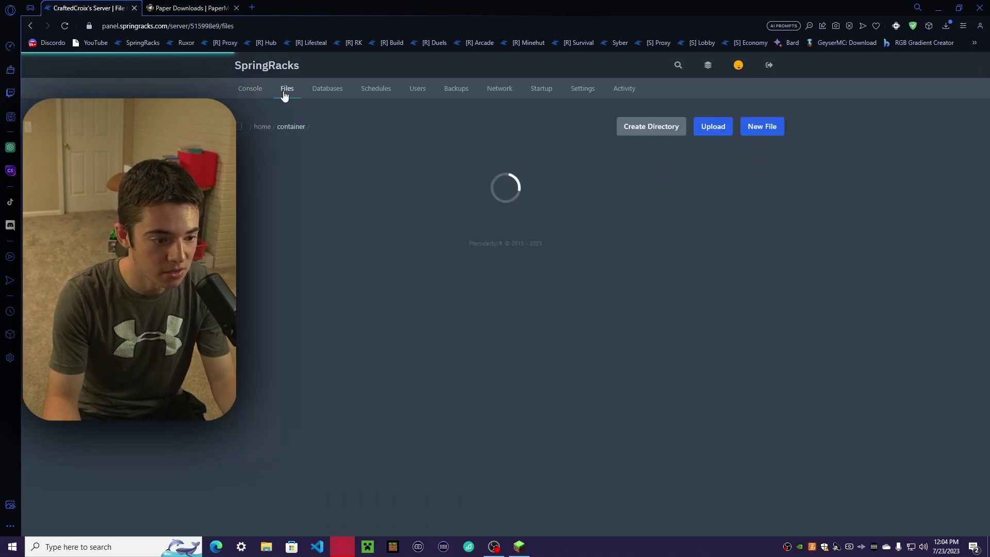
click(707, 130)
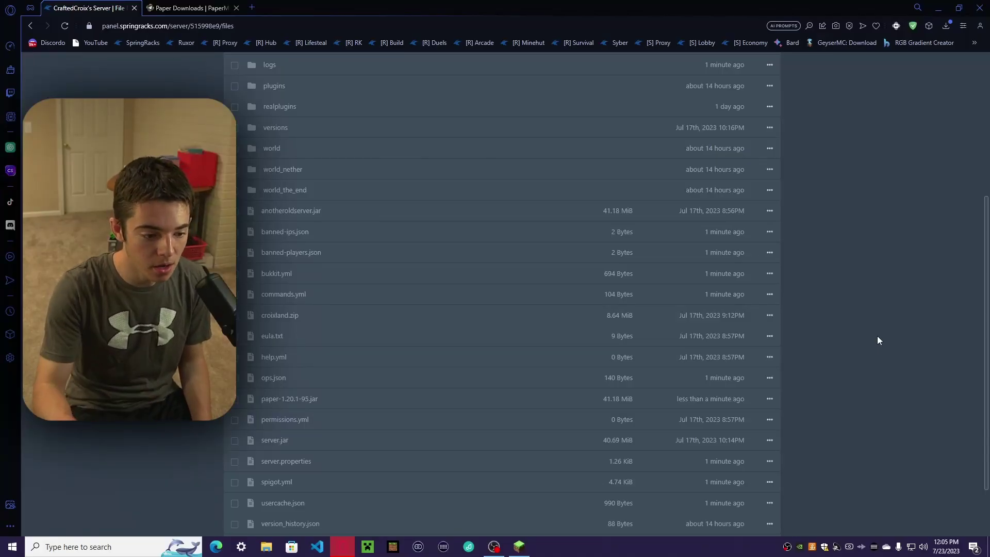
- Rename the old server.jar to 1.19.4server.jar
right_click(283, 439)
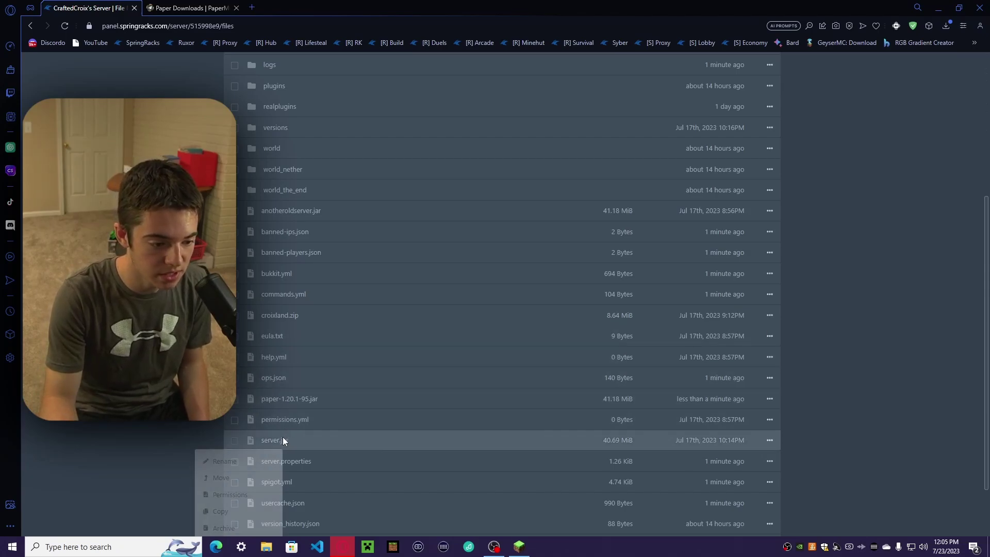
click(260, 467)
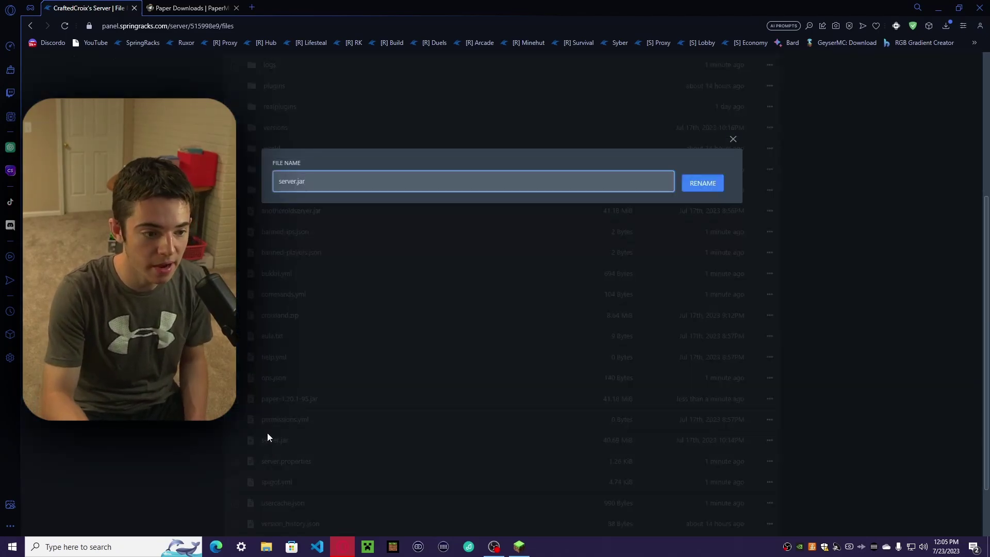
text(1.19.4)
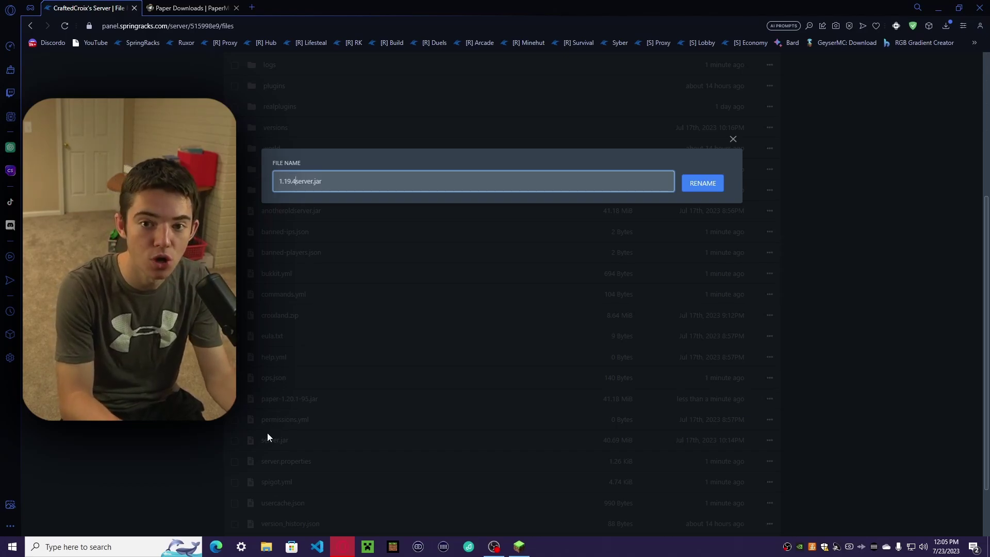
key(Return)
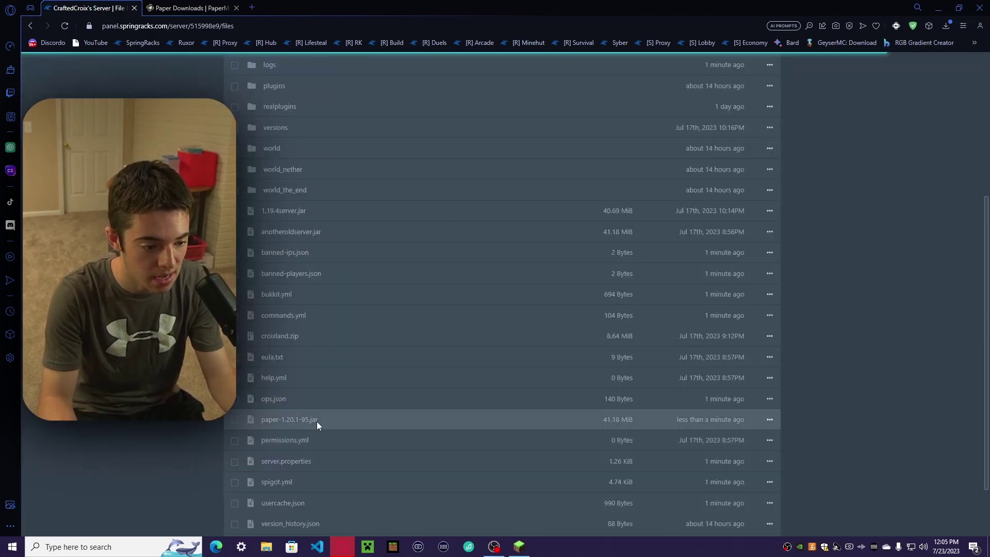
- Rename paper-1.20.1-95.jar to server.jar
right_click(316, 421)
click(286, 437)
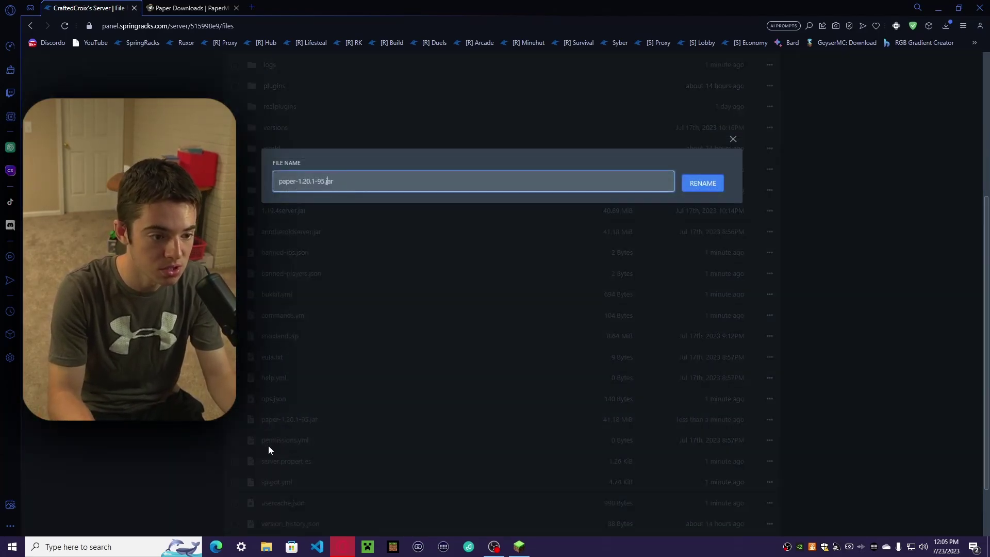
key(shift+Left)
key(shift+Left)
key(shift+Left)
key(shift+Left)
key(shift+Left)
key(shift+Left)
key(shift+Left)
key(shift+Left)
key(shift+Left)
key(shift+Left)
key(shift+Left)
key(shift+Left)
key(shift+Left)
key(shift+Left)
key(shift+Left)
text(server)
key(Return)
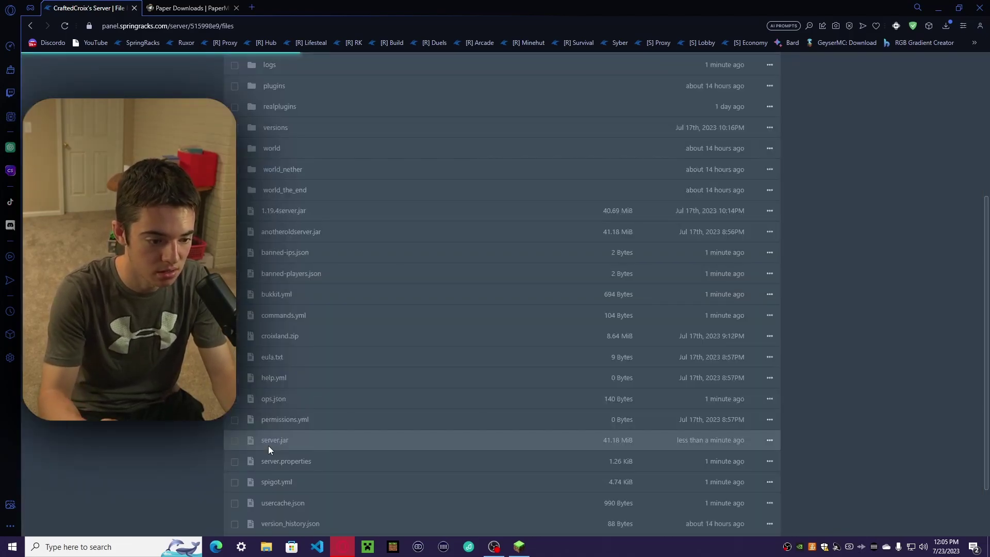
- Run the version command after the restart; it now reports git-Paper-95 for Minecraft 1.20.1
scroll(271, 377, up, 5)
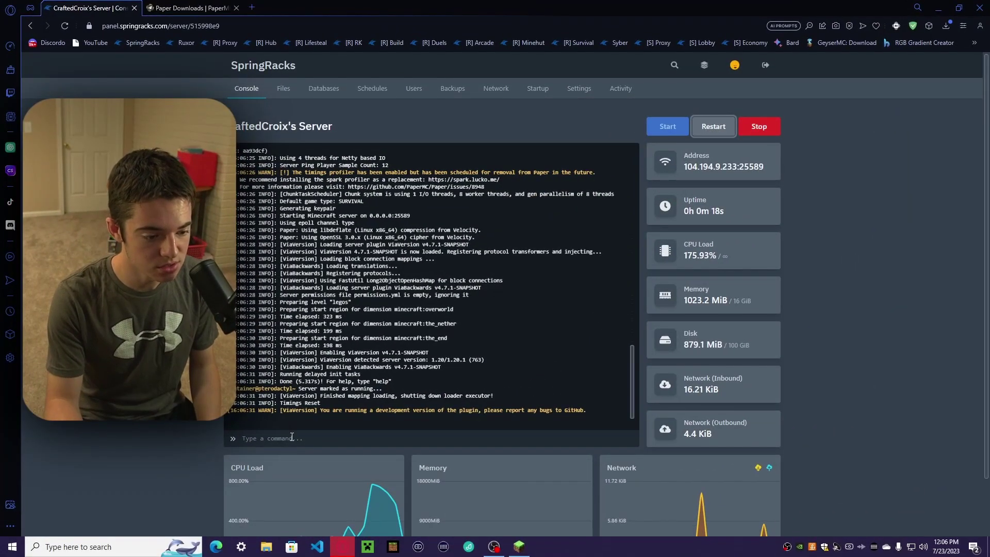
click(292, 438)
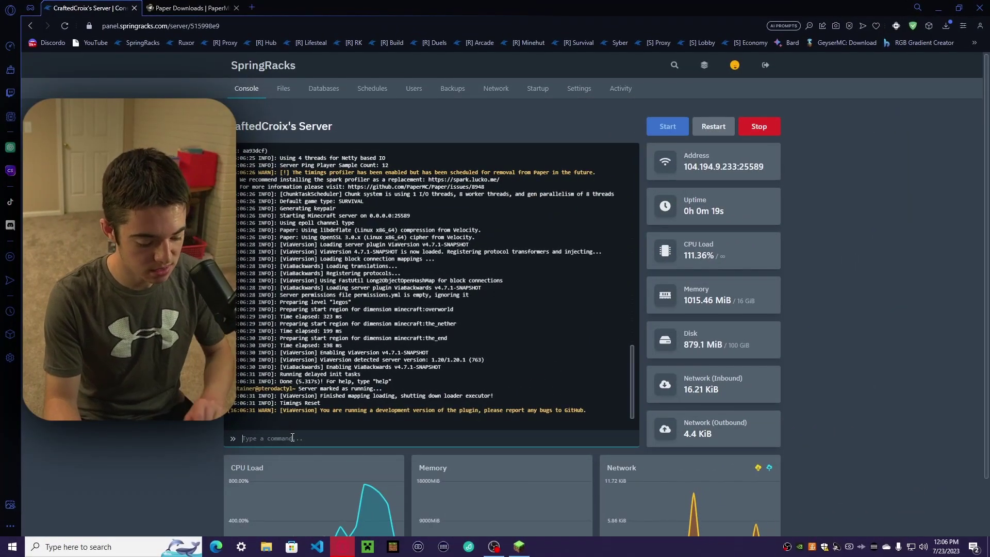
text(version)
key(Return)
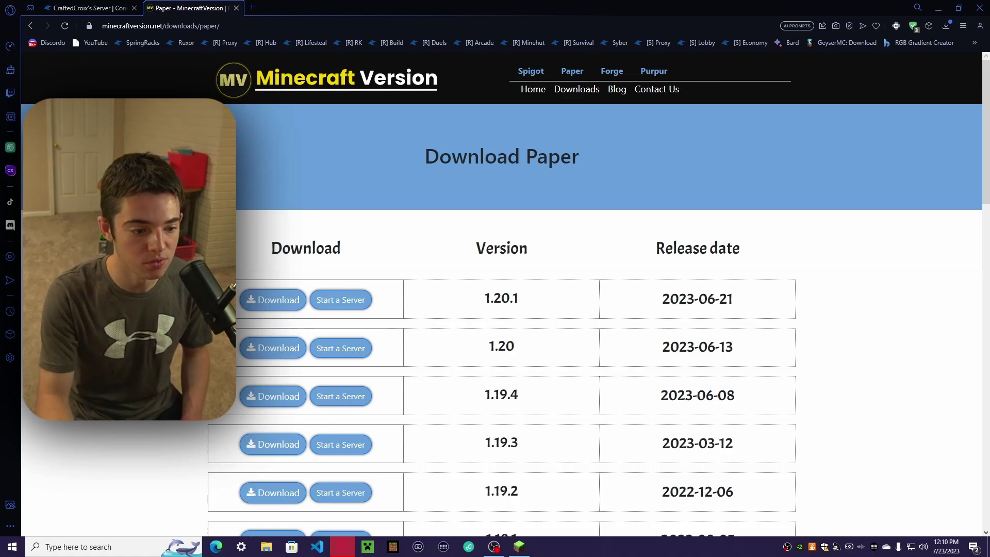
scroll(598, 294, down, 15)
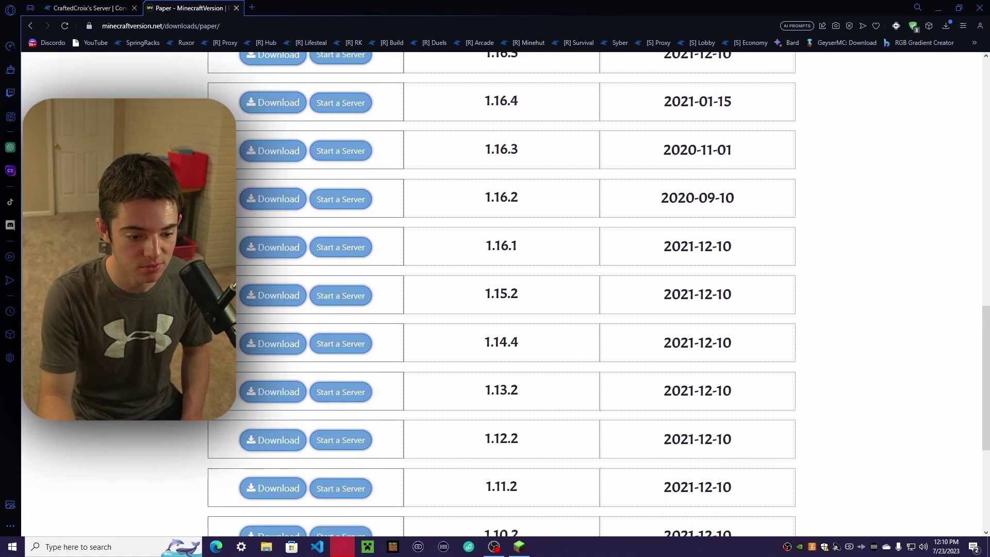
scroll(480, 354, down, 5)
scroll(479, 354, up, 16)
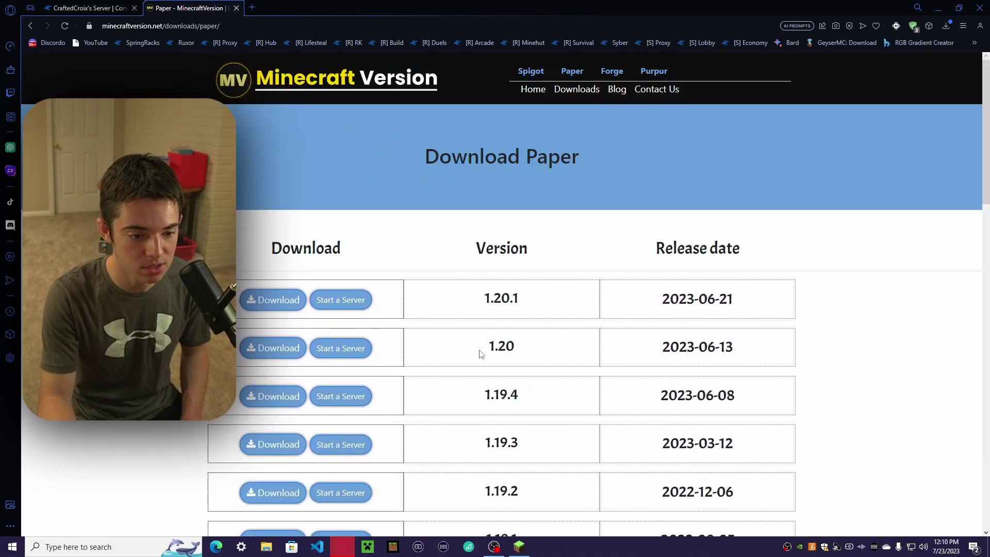